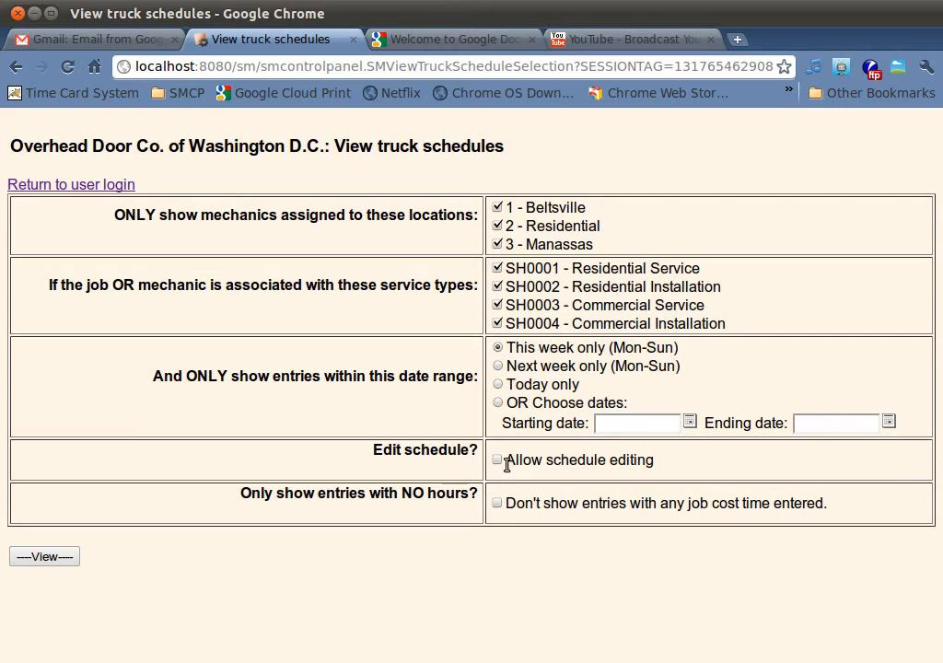
Step: Generate this week's truck schedule with schedule editing allowed, and go back to the previous week
click(497, 460)
click(58, 559)
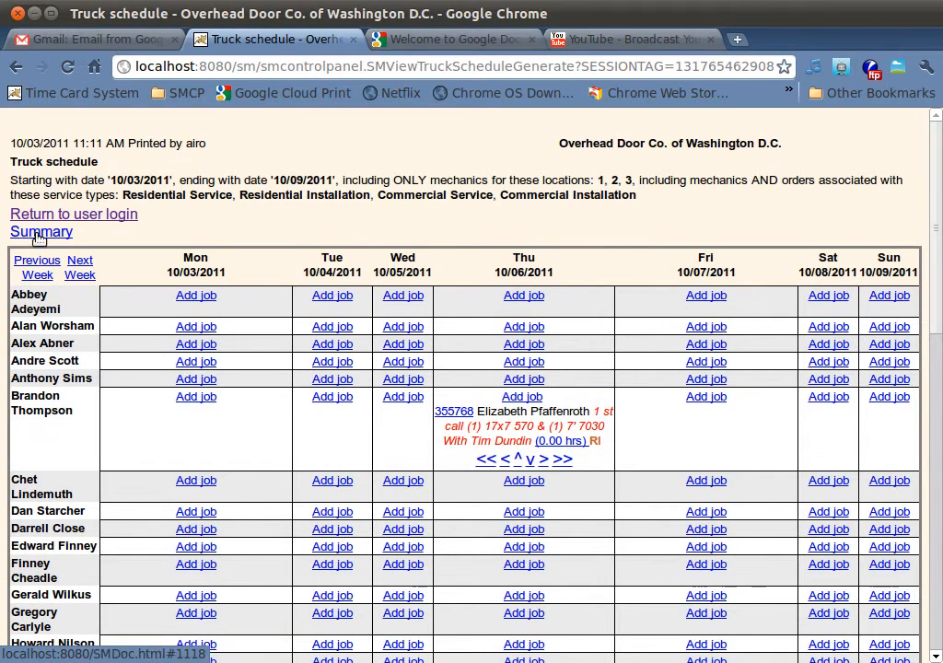
click(34, 267)
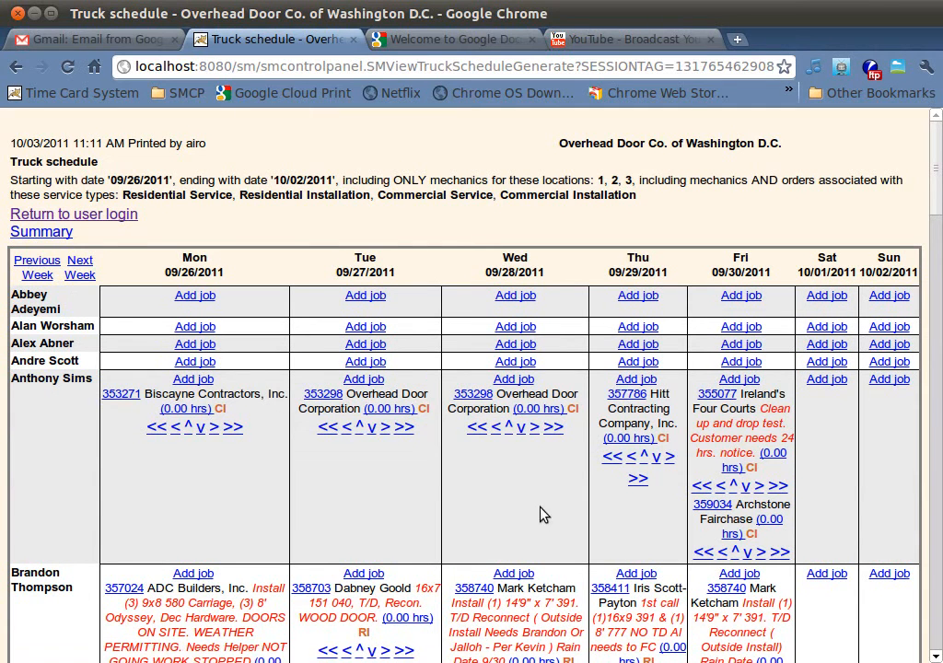
Step: Add a job for the third listed mechanic on Wednesday 09/28/2011, enter the order number, and save the job cost entry
scroll(543, 519, down, 5)
scroll(544, 513, up, 4)
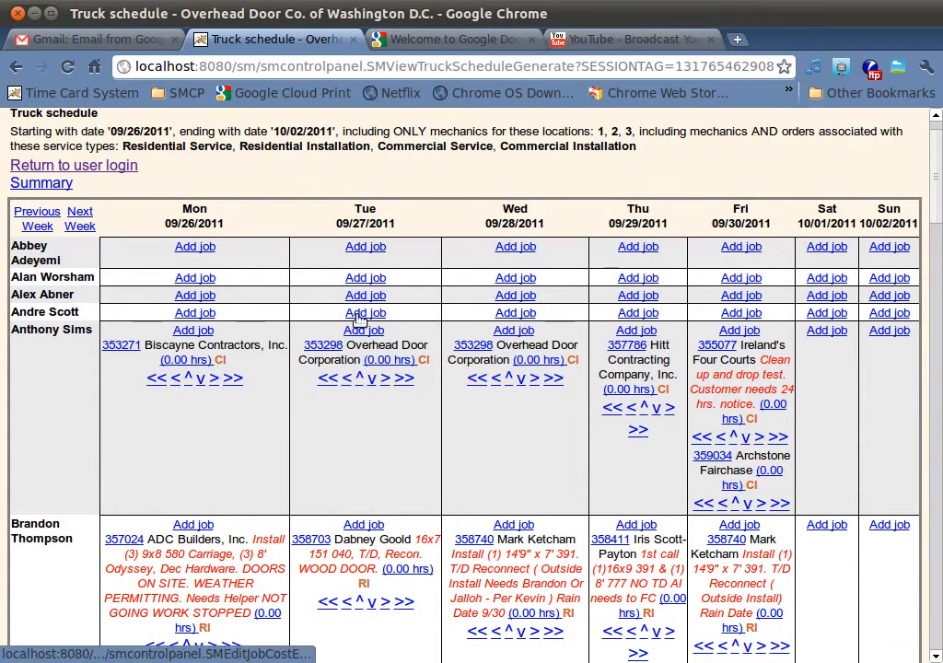
click(508, 296)
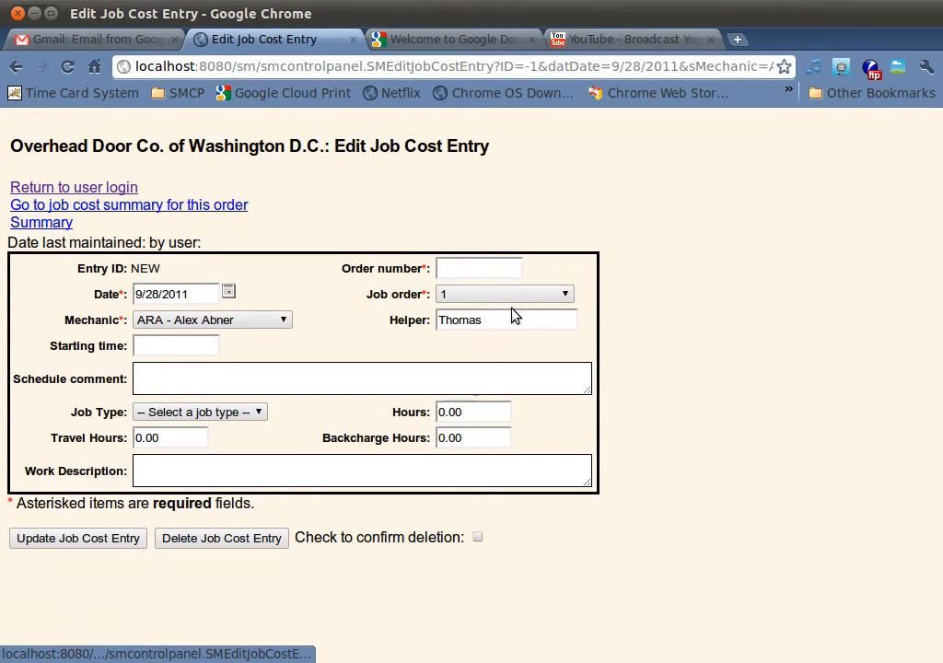
click(500, 270)
text(358675)
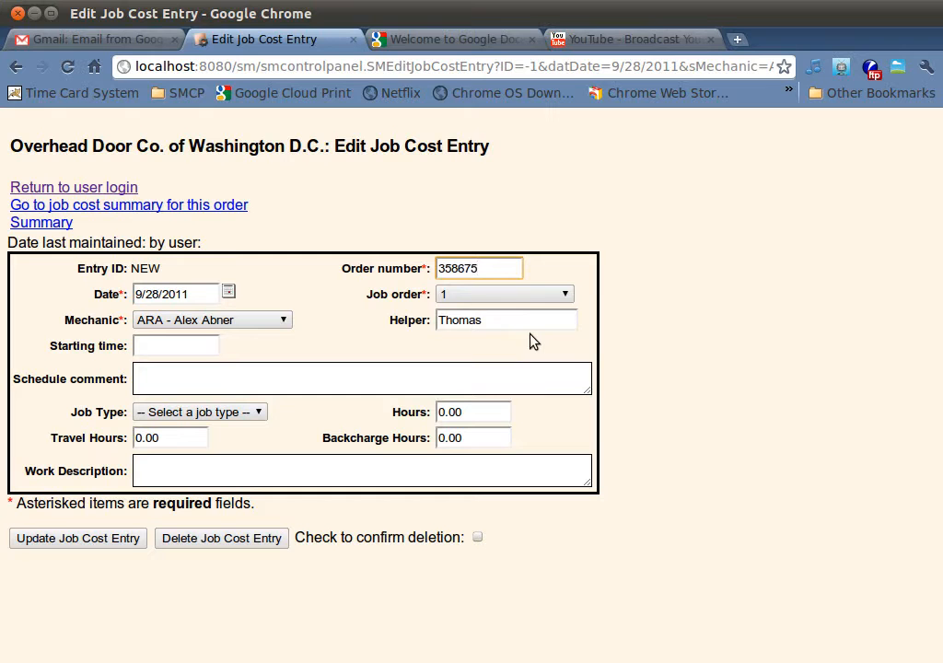
click(60, 545)
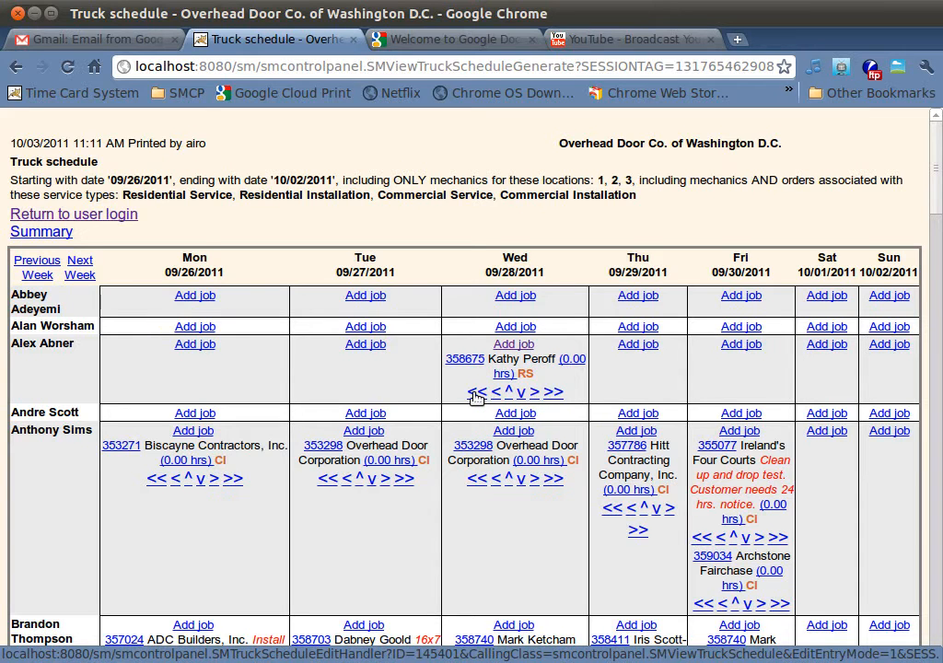
Step: Copy the newly added Wednesday job to Tuesday 09/27/2011 and move the Wednesday original to Thursday 09/29/2011
click(475, 394)
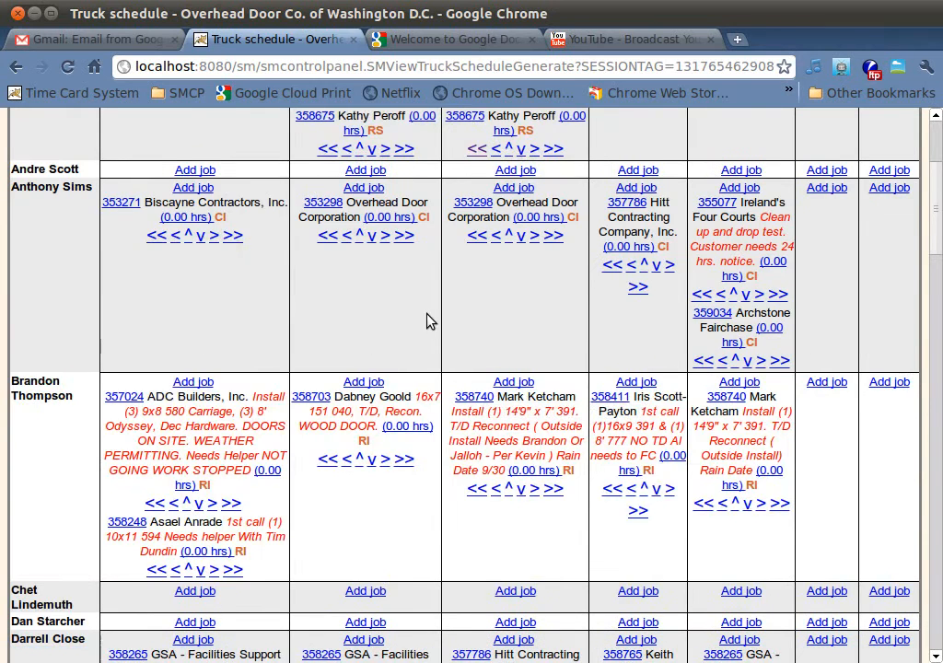
scroll(424, 296, up, 1)
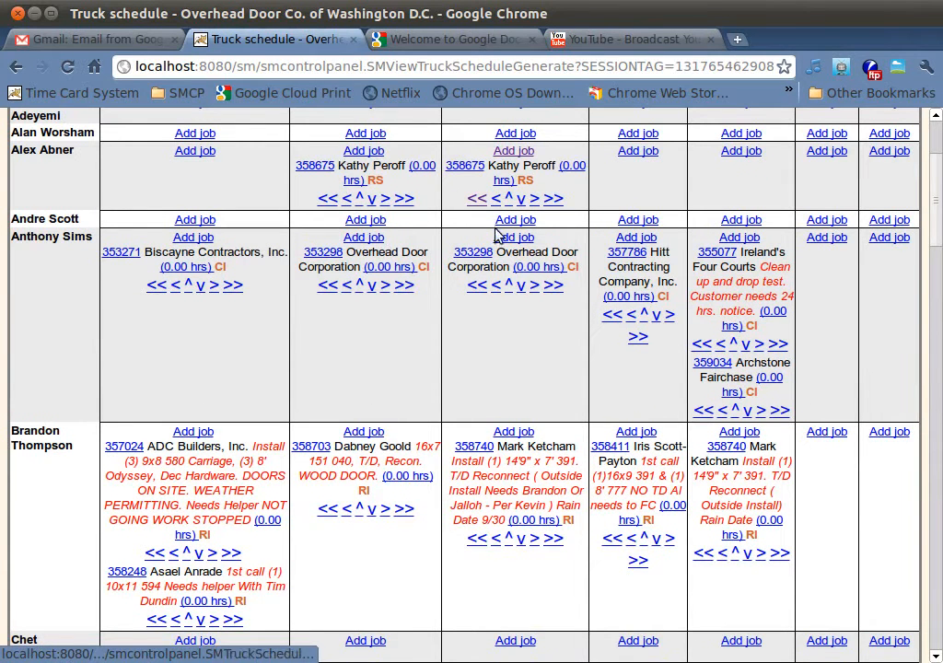
scroll(530, 212, up, 1)
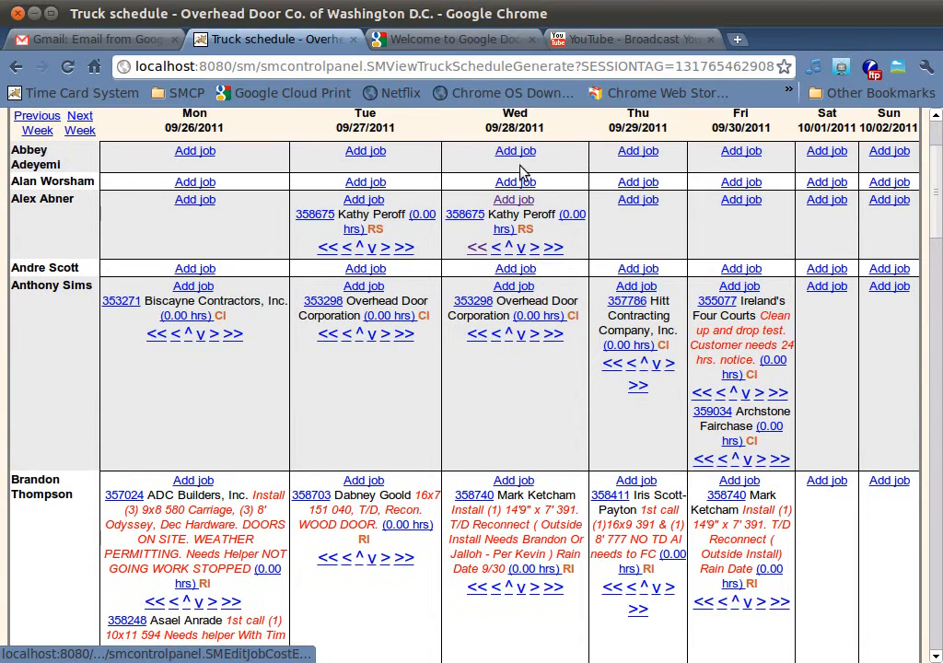
click(534, 250)
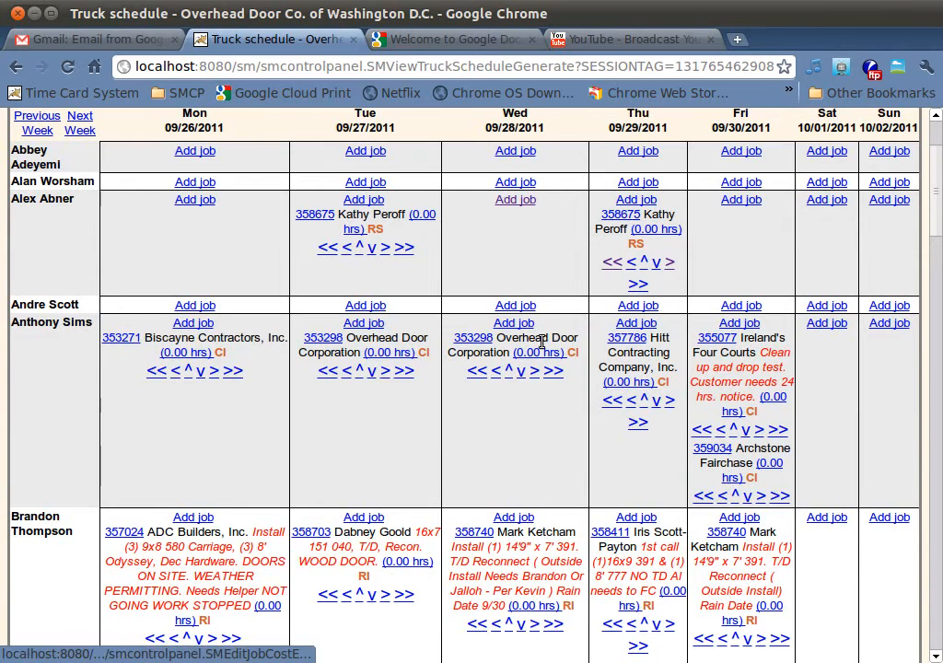
Step: Reorder the Monday 09/26/2011 jobs so the ADC Builders, Inc. installation comes after that mechanic's other job
scroll(539, 332, down, 4)
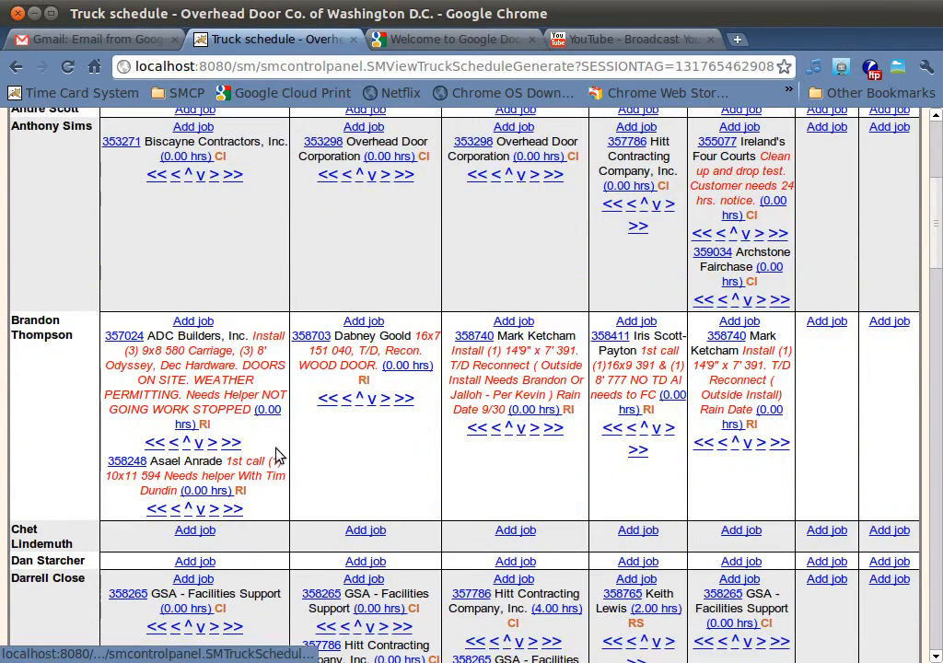
click(187, 509)
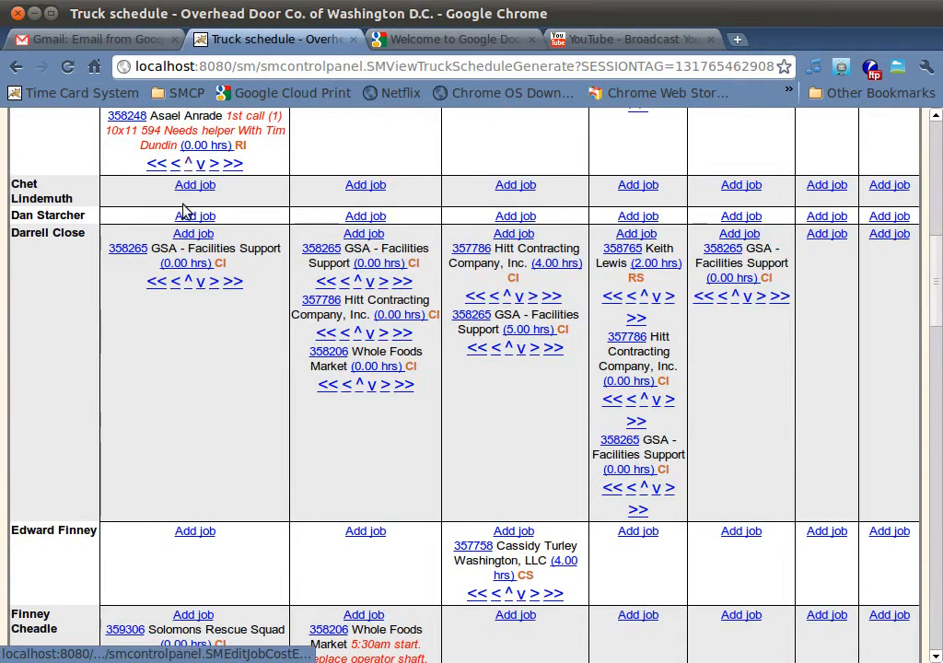
scroll(187, 183, up, 3)
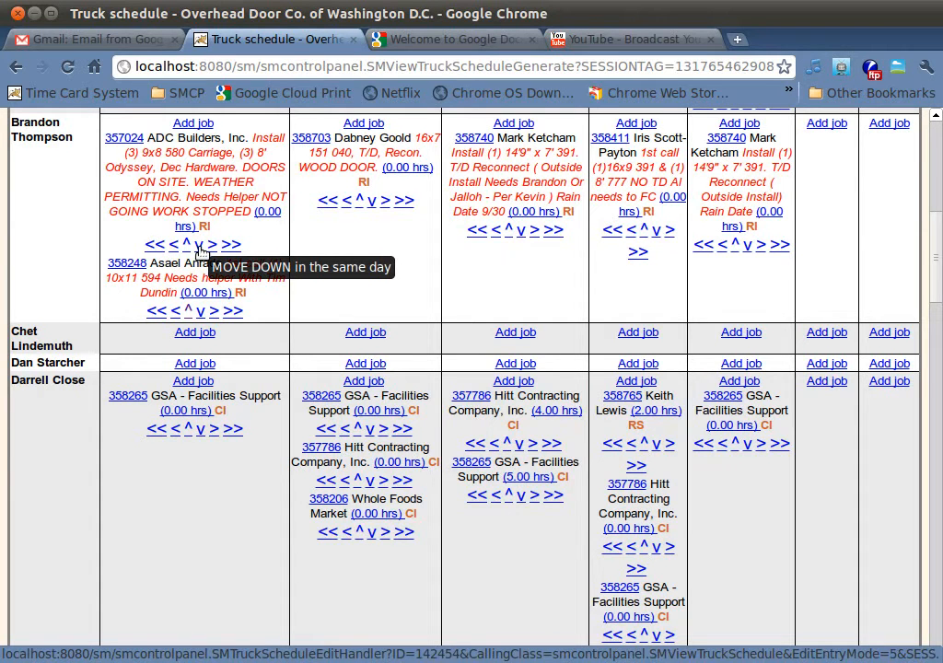
click(200, 251)
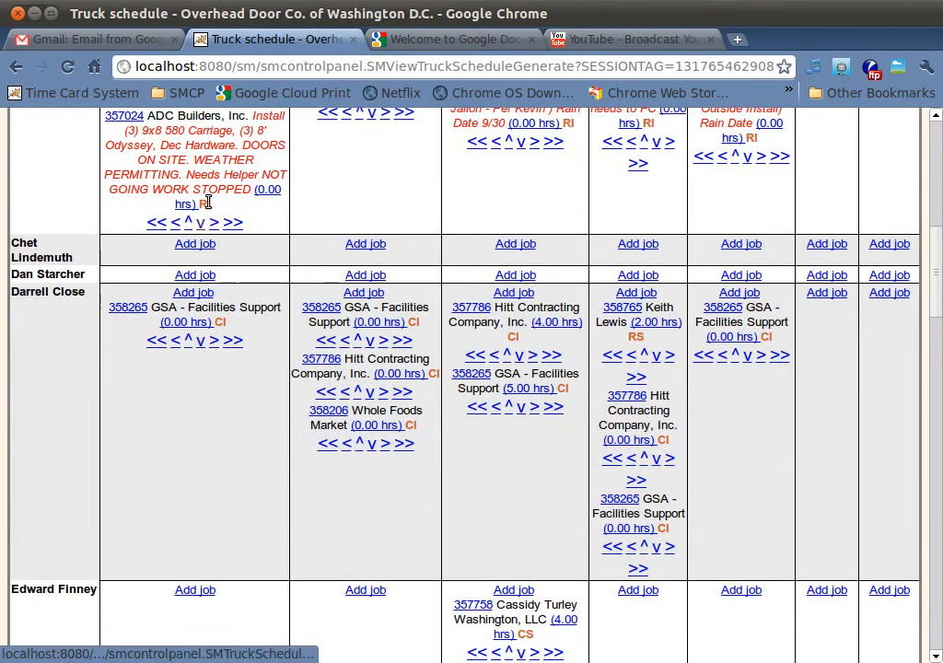
Step: Open the Wednesday 09/28/2011 entry for the 14'9" x 7' 391 installation and set its date to 10/5/2011
scroll(206, 204, up, 3)
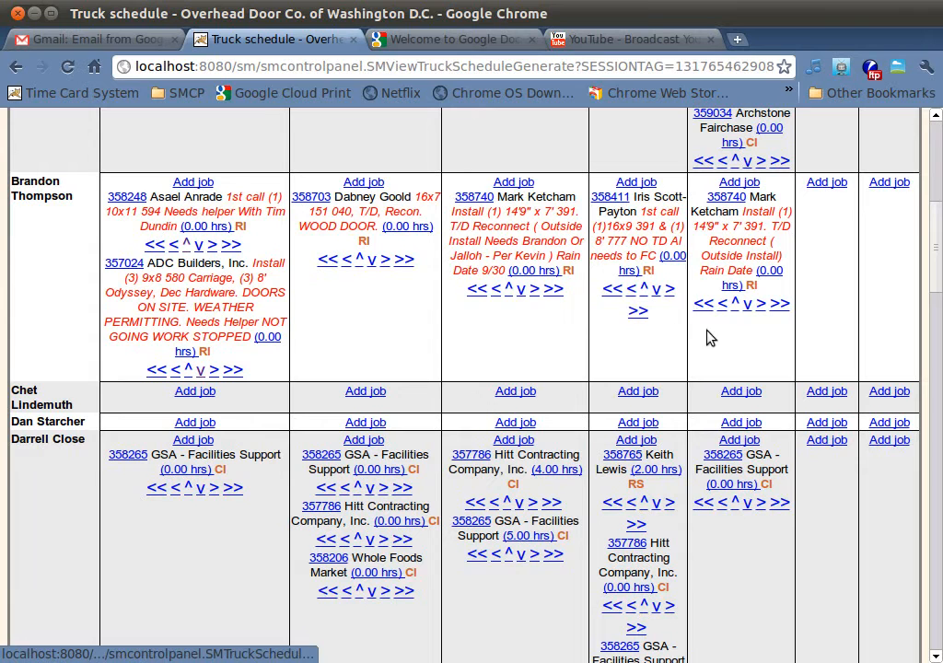
click(529, 273)
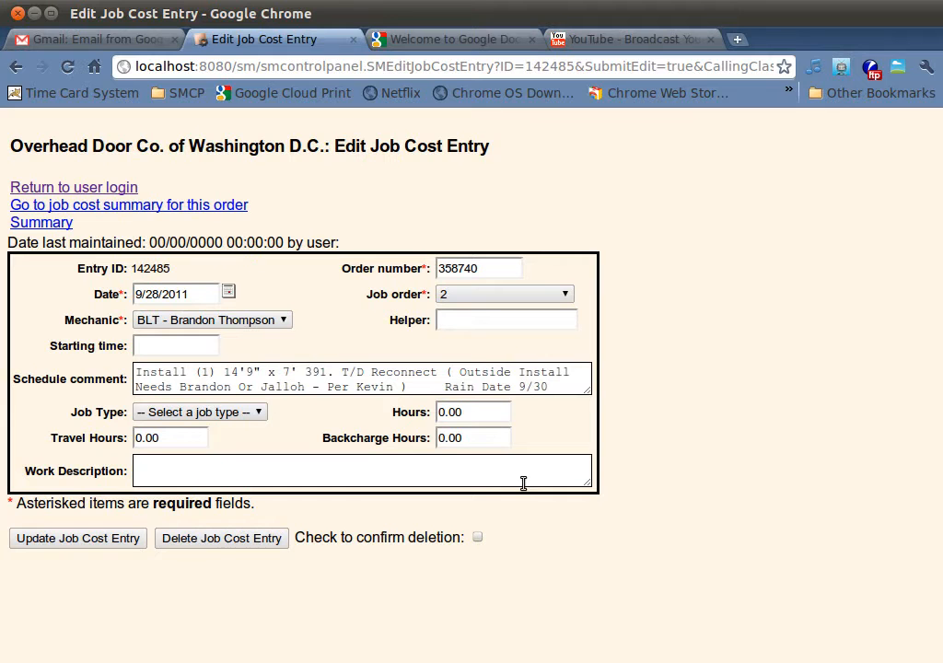
click(285, 324)
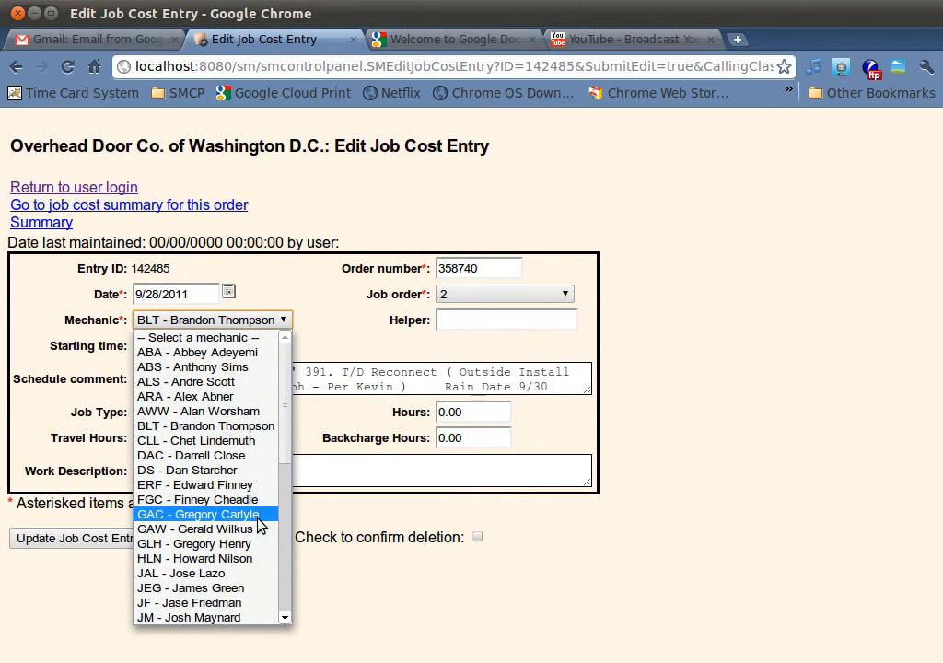
click(330, 334)
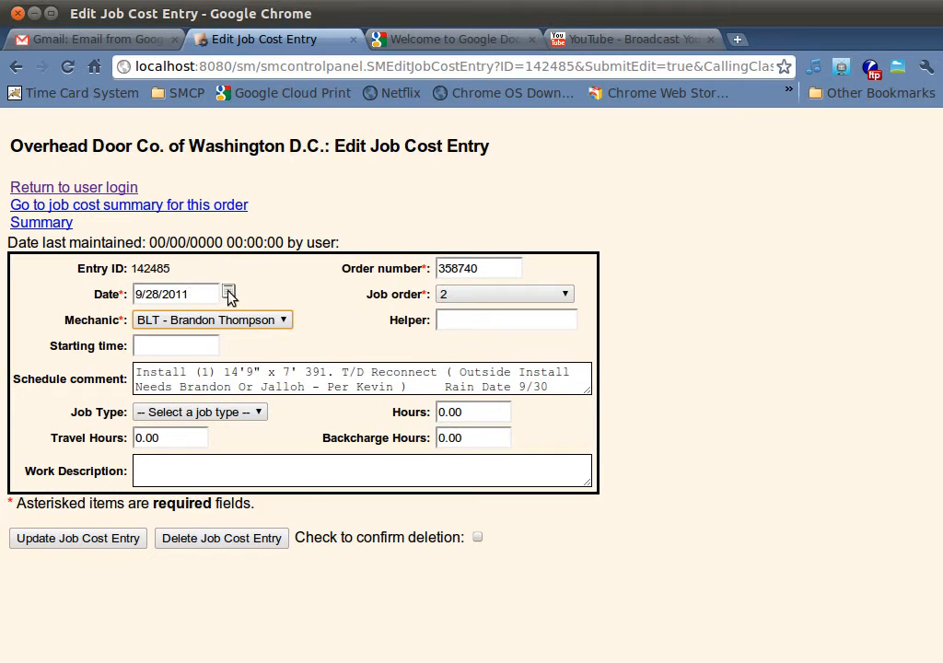
click(229, 293)
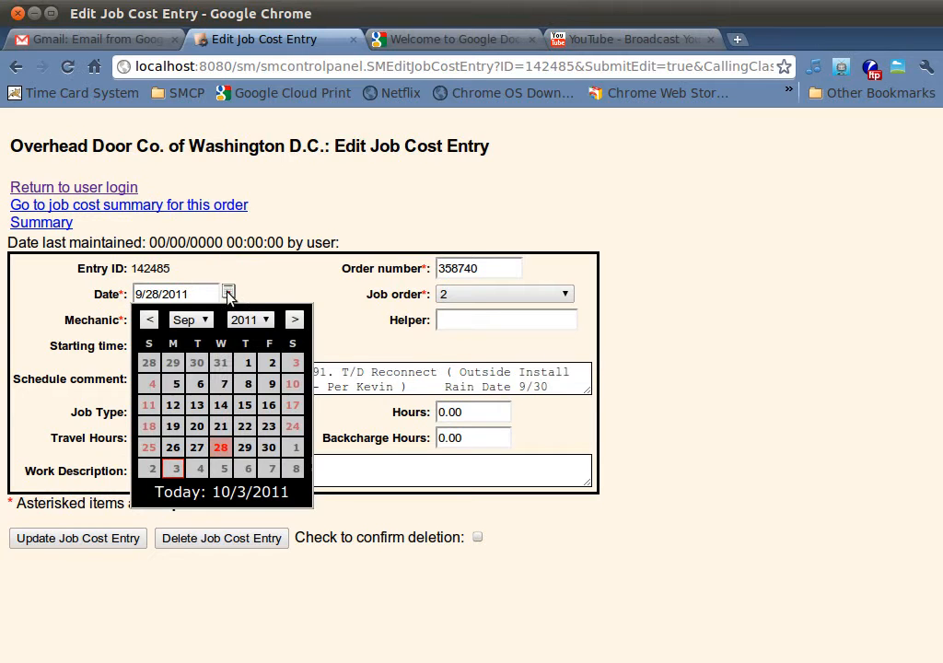
click(224, 470)
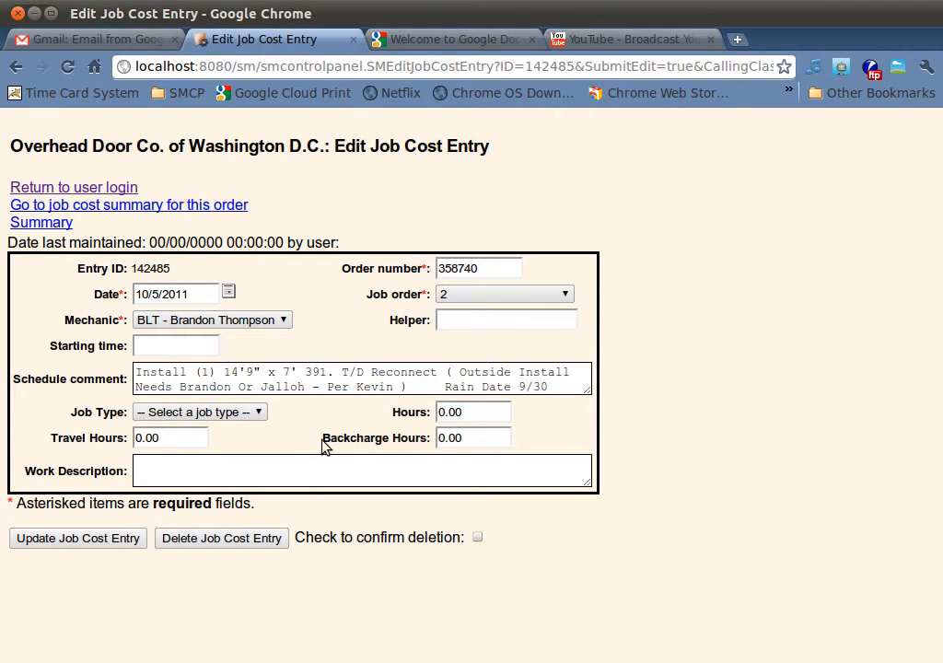
Step: Record MEC - Mechanical work of 3 hours described as "Installed guides" on the entry, and save it
click(260, 414)
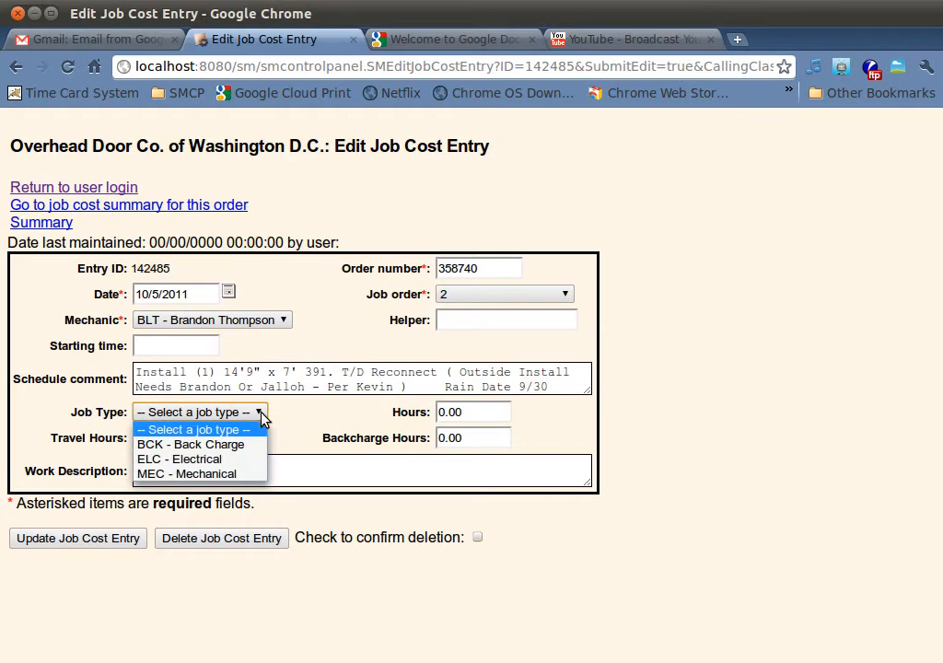
click(254, 475)
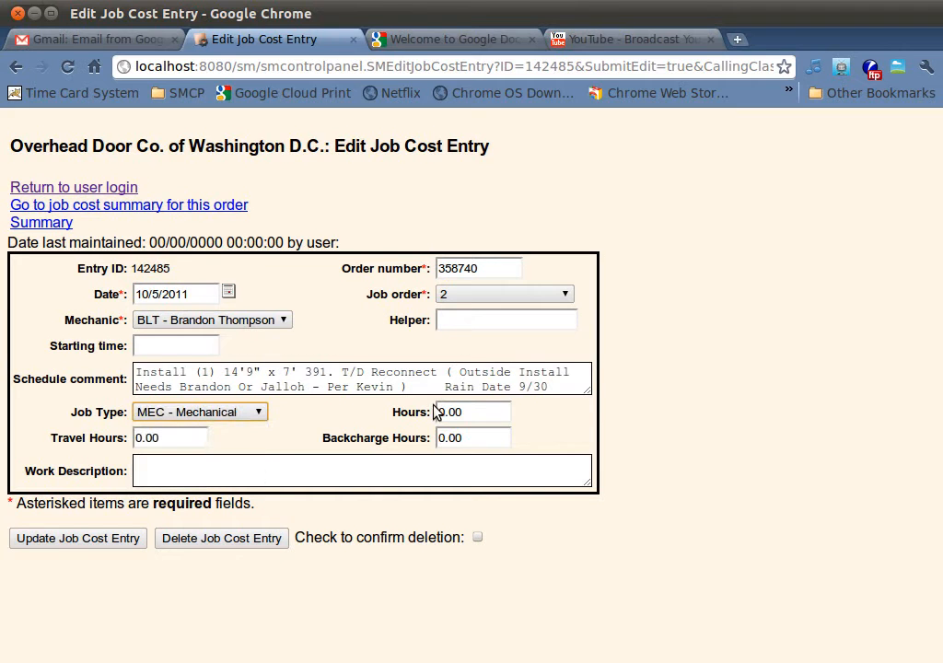
drag(444, 410, 398, 408)
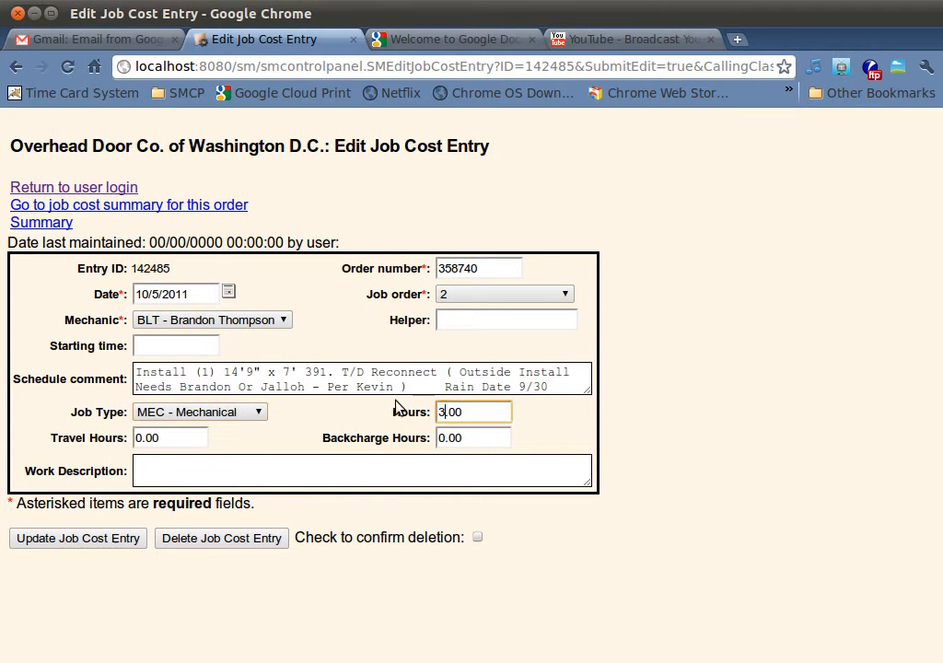
click(225, 463)
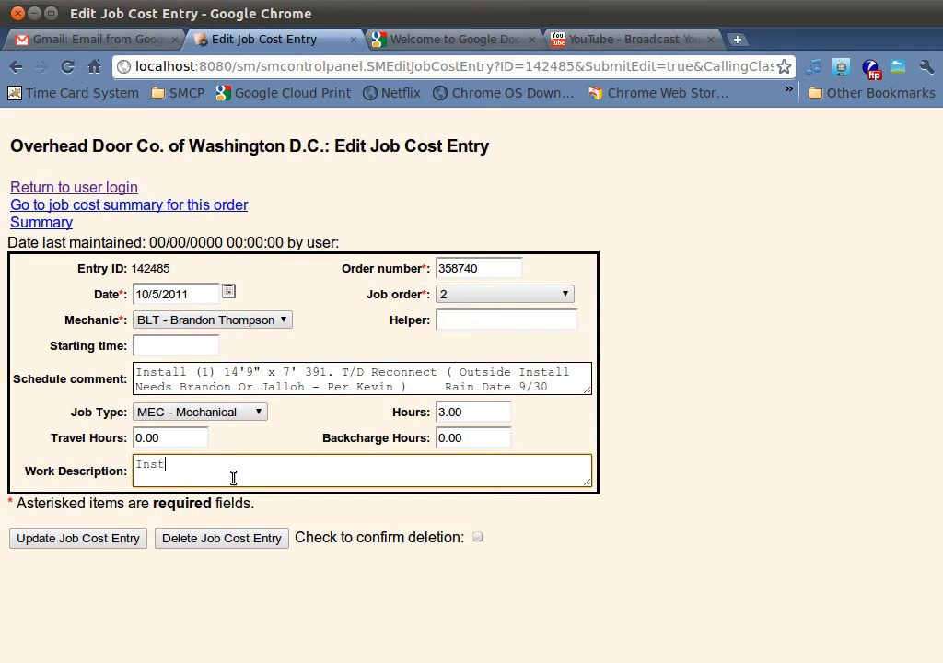
text(Installed guides)
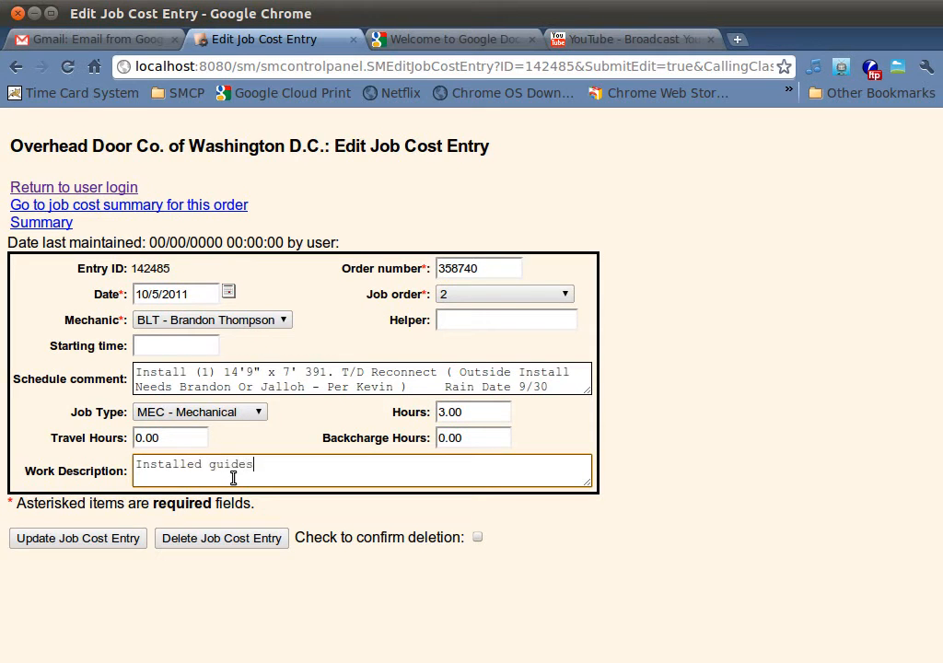
click(122, 541)
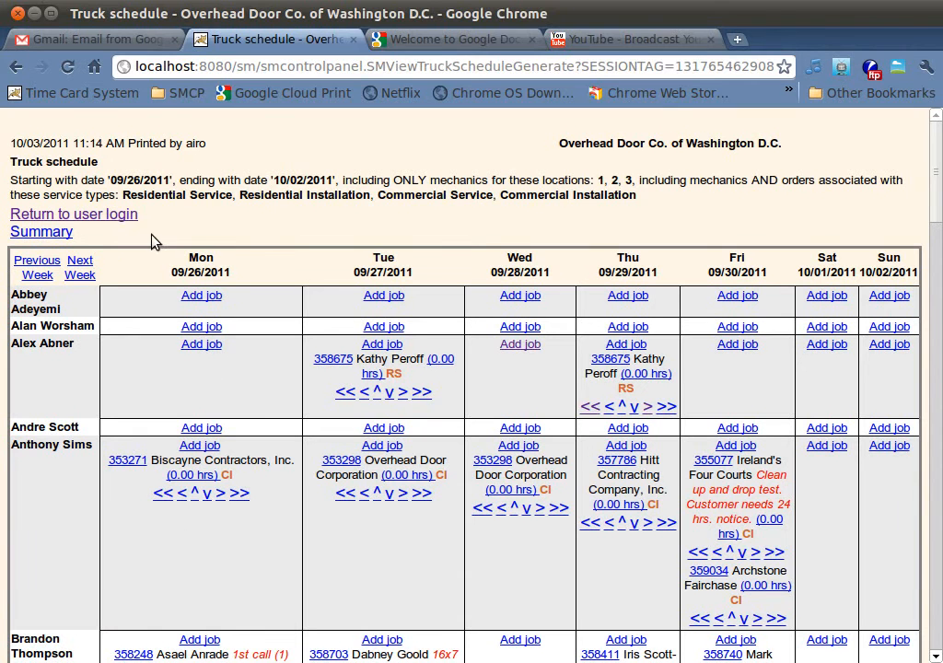
Step: Regenerate the truck schedule with editing allowed and entries with job cost time hidden, and show the previous week
click(123, 217)
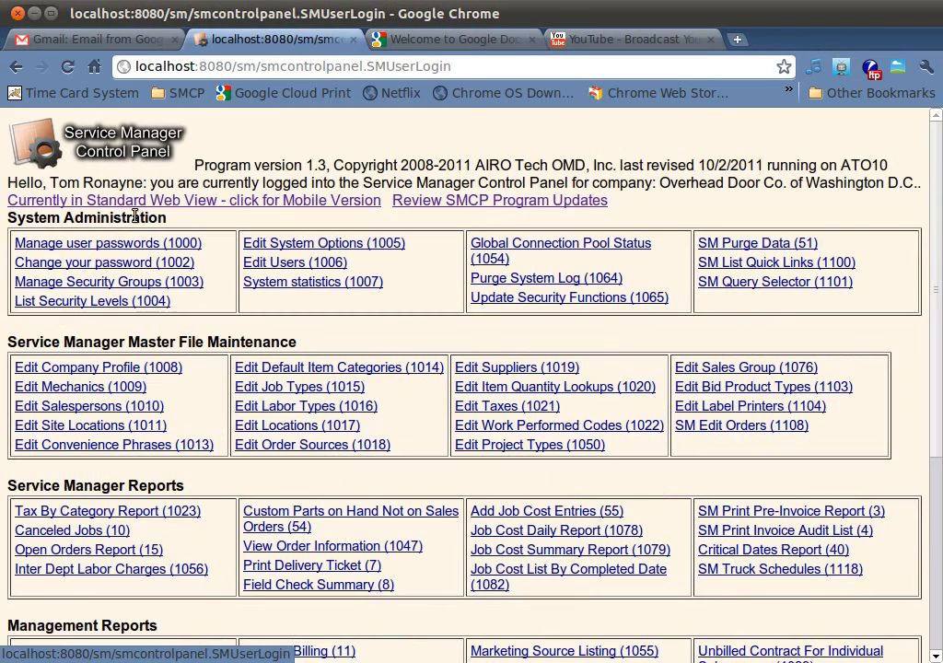
click(804, 569)
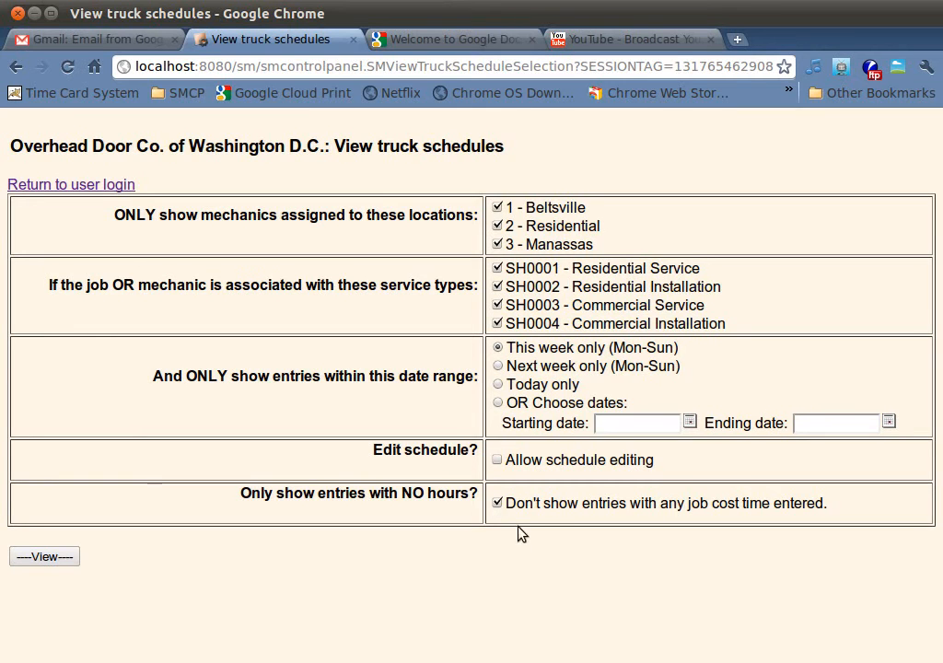
click(498, 461)
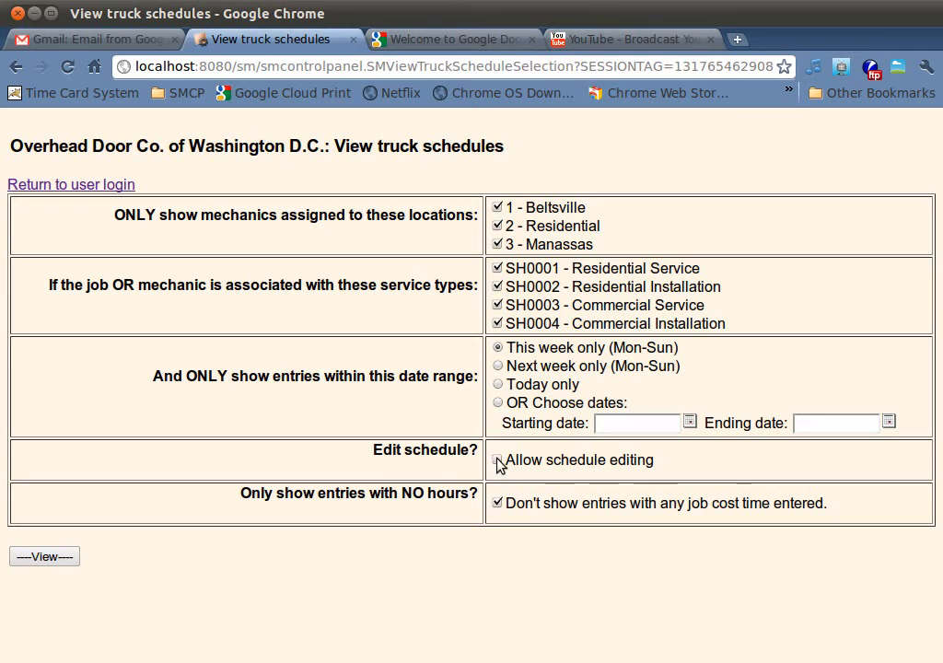
click(45, 568)
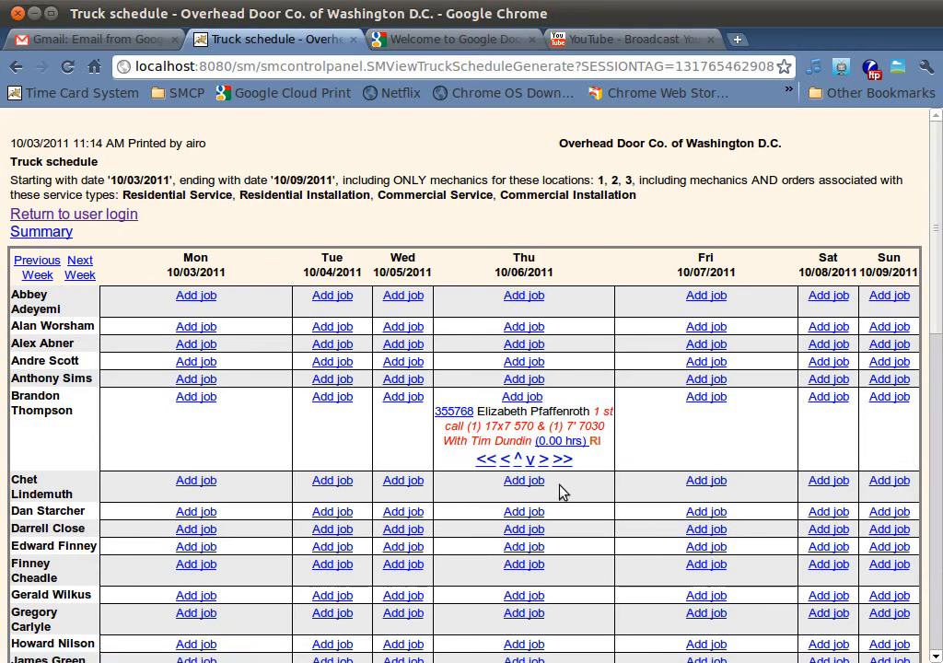
click(41, 267)
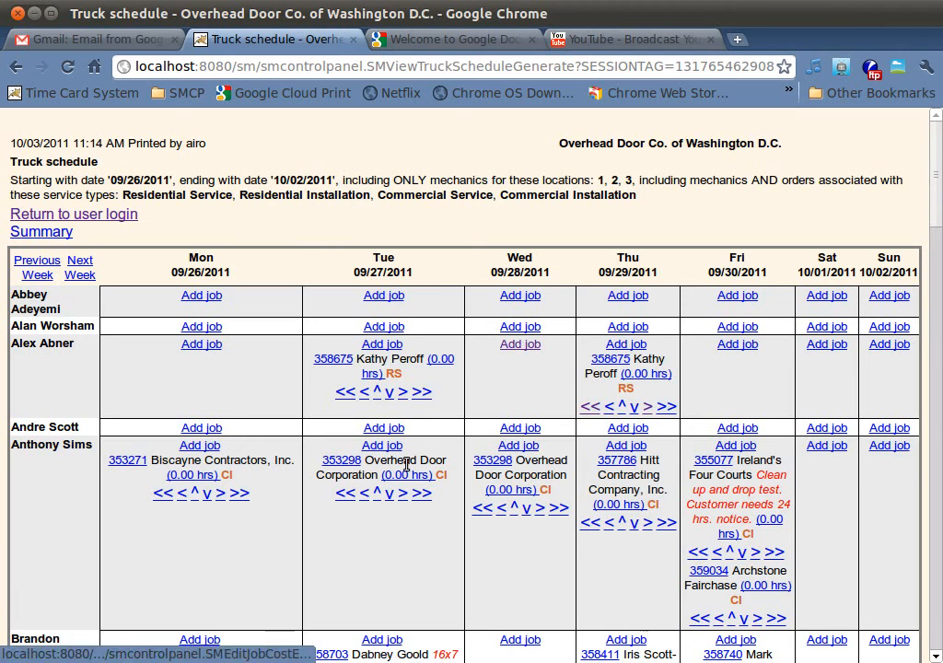
Step: Record 4 hours of MEC - Mechanical work, "Stacked sections", on the Thursday 09/29/2011 Hitt Contracting job and save it
click(615, 509)
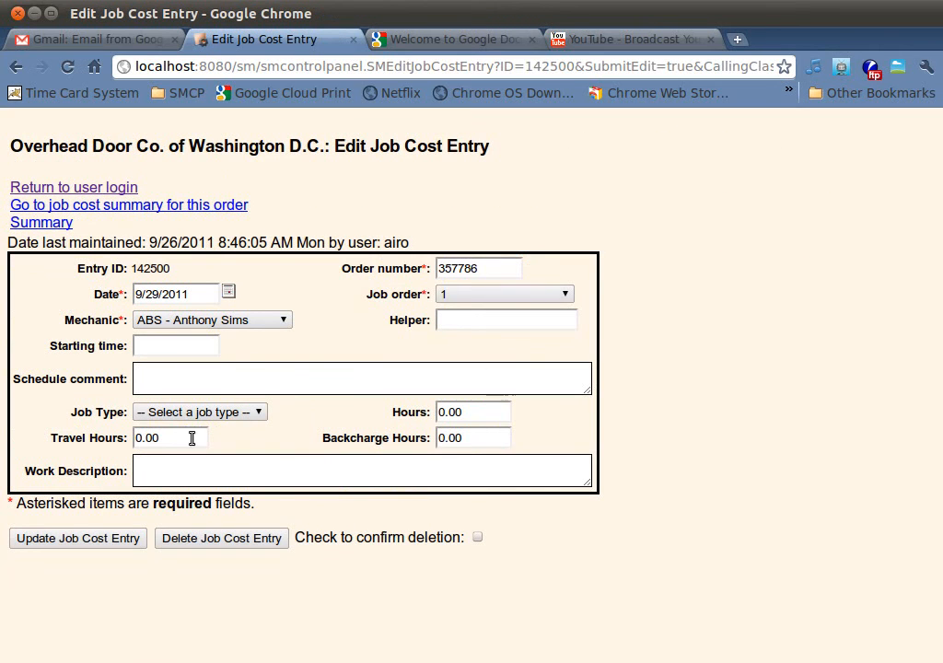
click(194, 414)
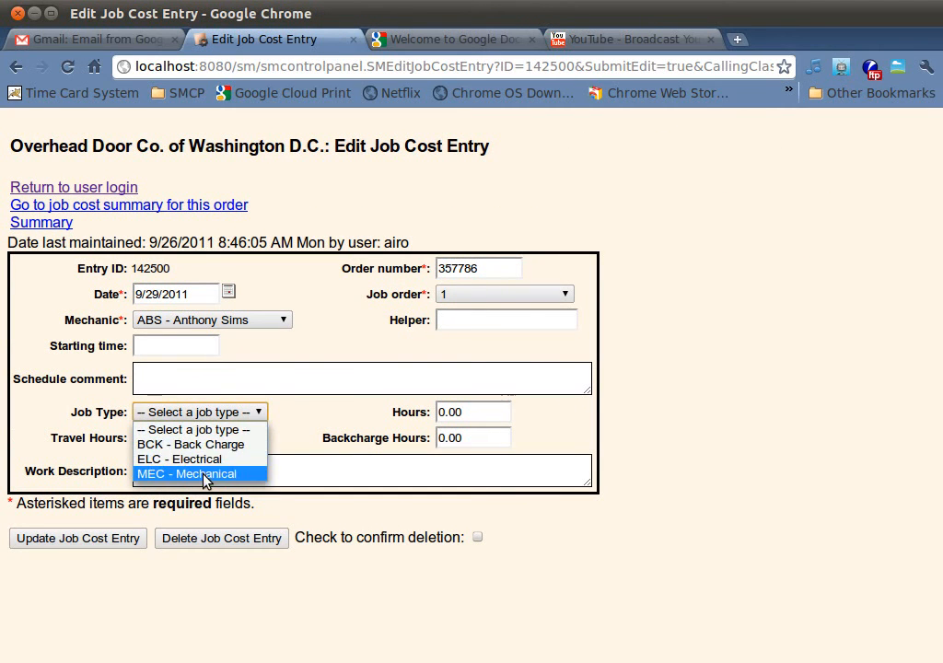
click(205, 474)
drag(445, 413, 343, 402)
text(4)
click(176, 472)
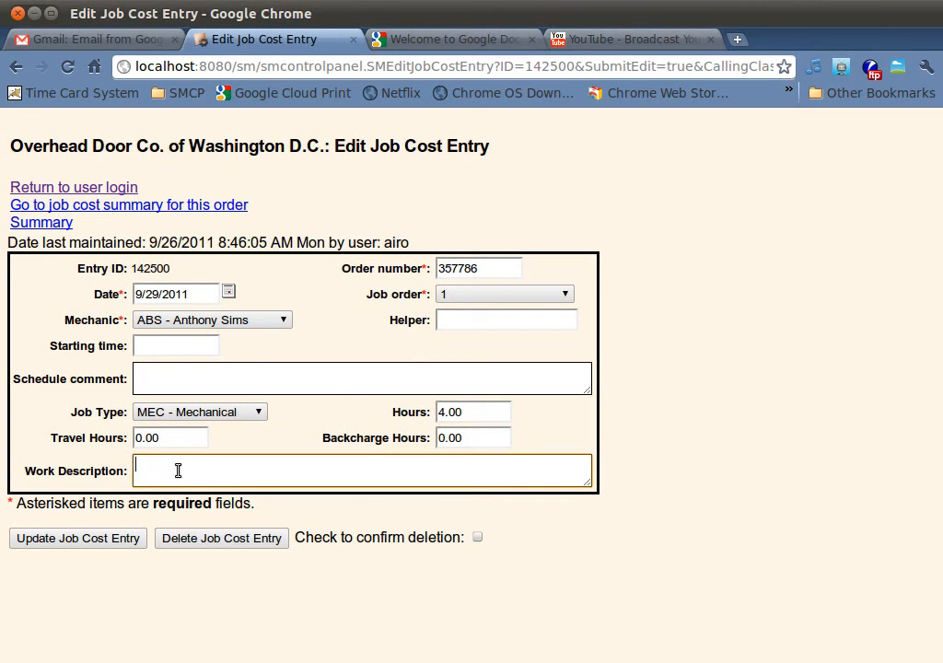
text(Stacked sections)
click(128, 543)
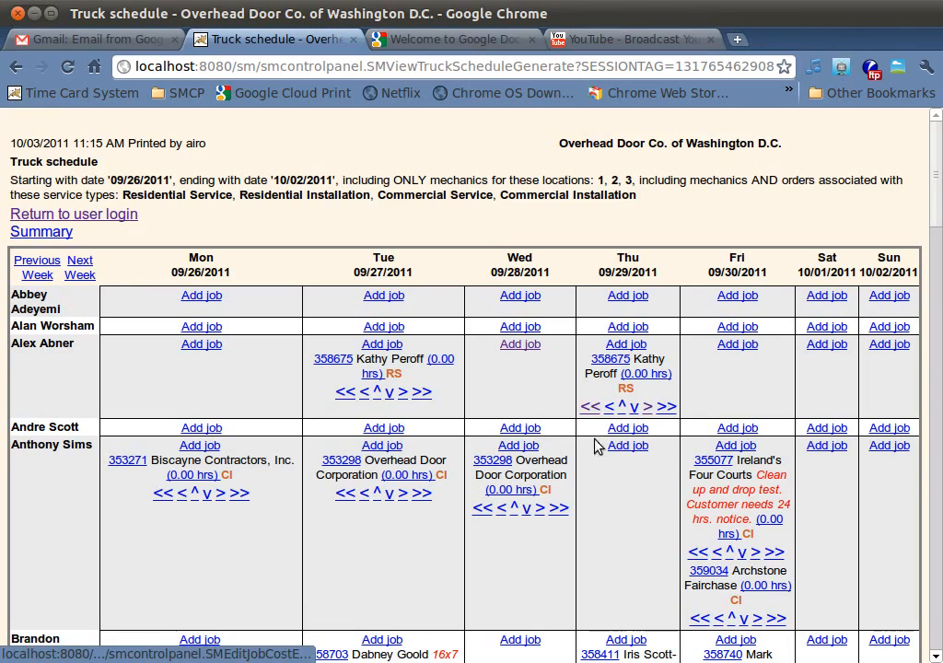
Step: Review the entries without hours for the week of 09/26/2011, browse back through the preceding weeks, and return to the 09/26/2011 week
scroll(393, 530, down, 5)
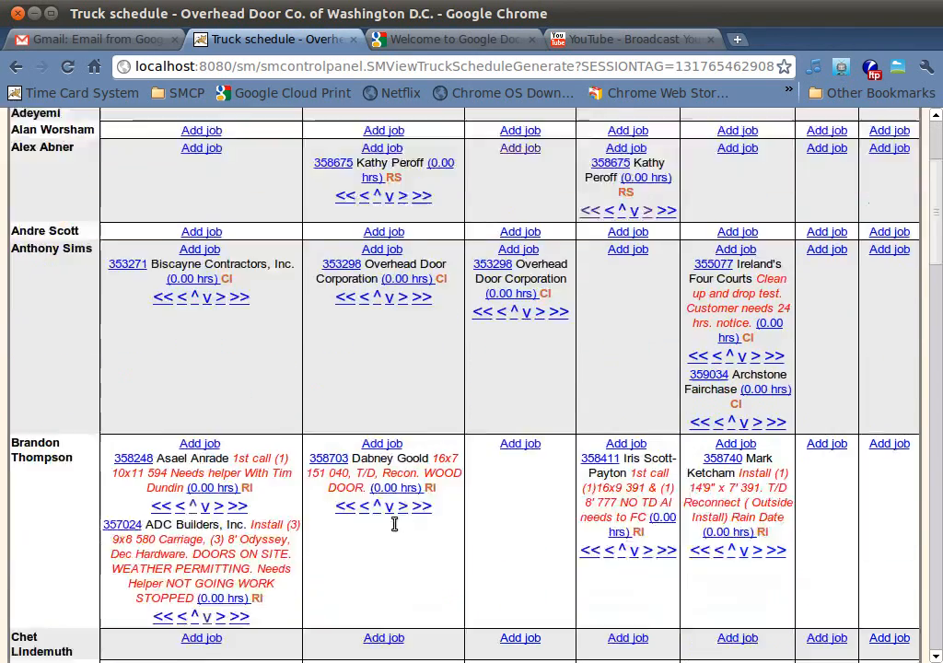
scroll(401, 544, down, 5)
scroll(400, 537, up, 10)
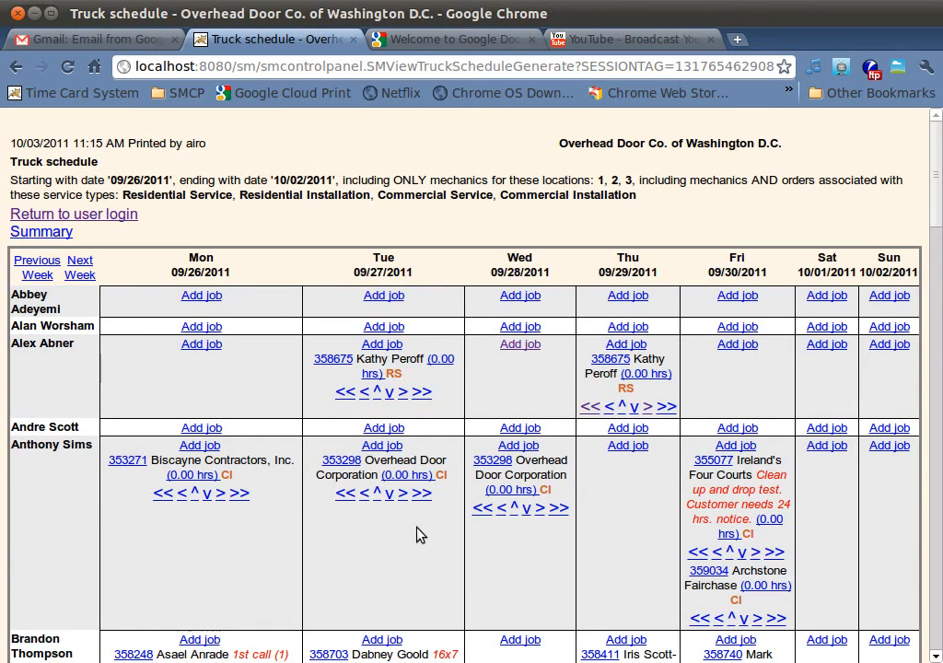
click(36, 267)
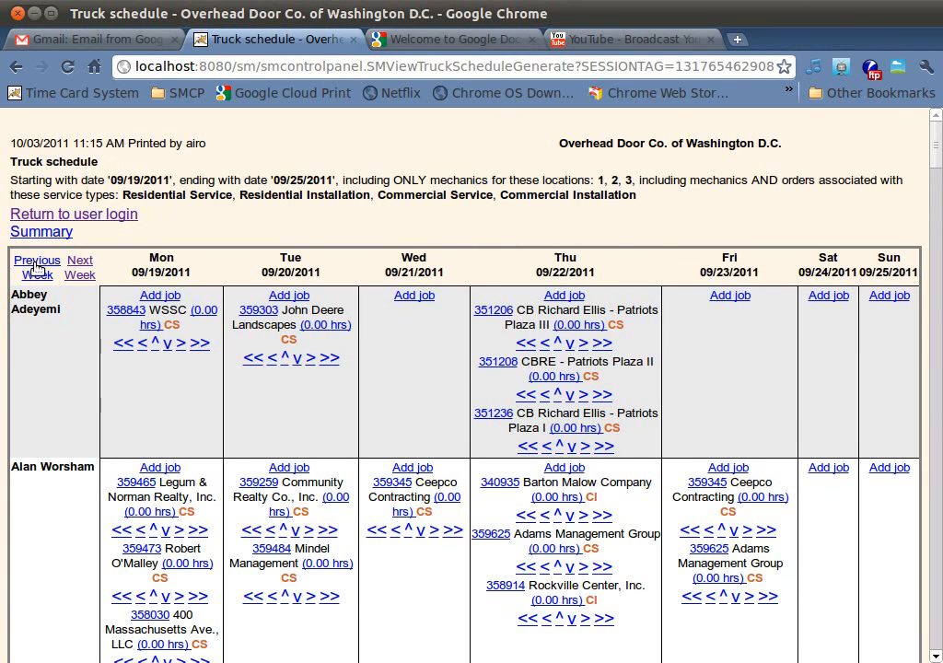
click(37, 267)
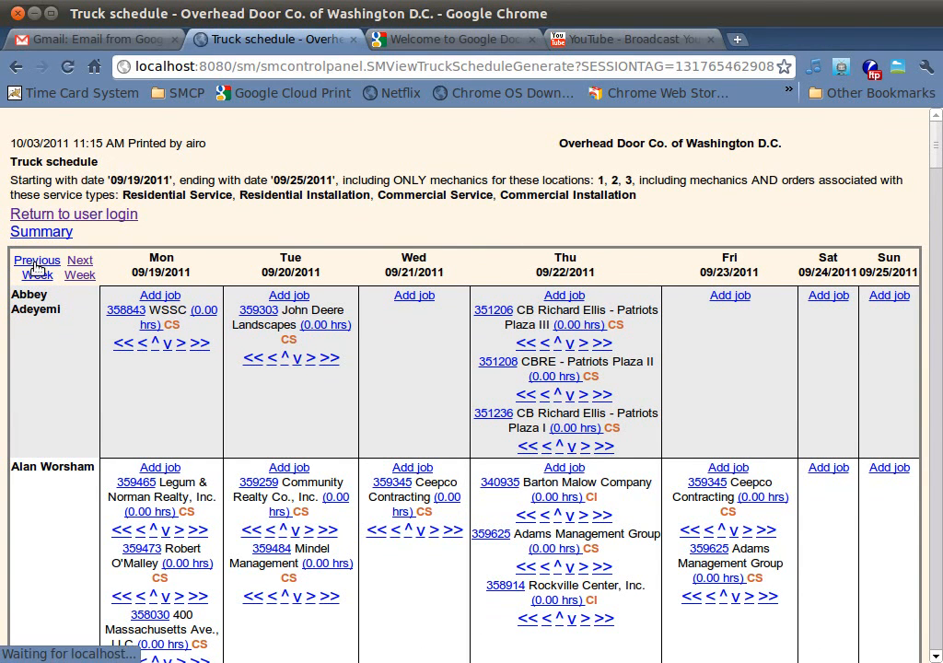
click(80, 267)
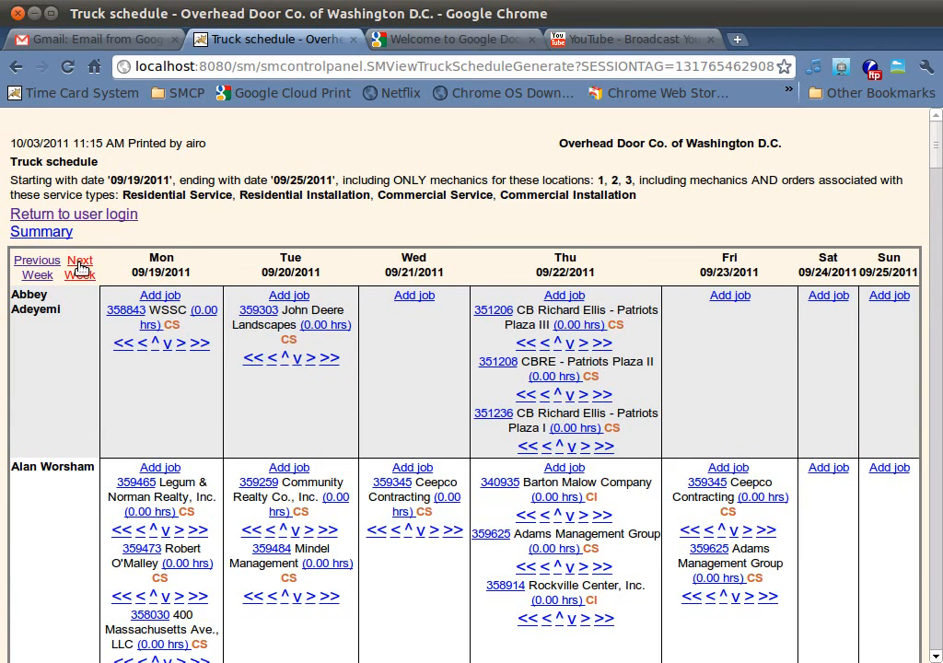
click(80, 267)
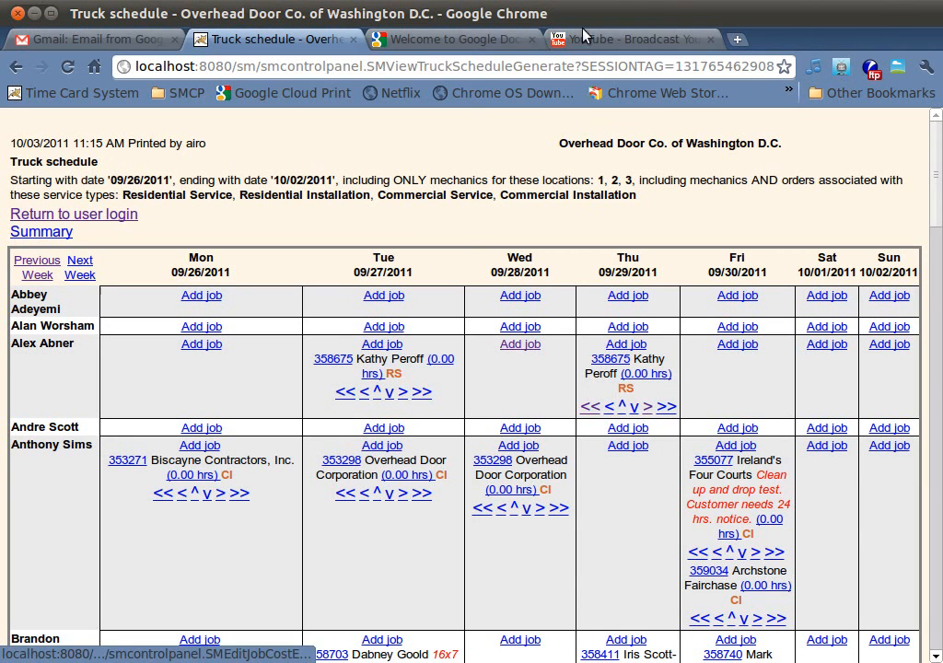
click(619, 1)
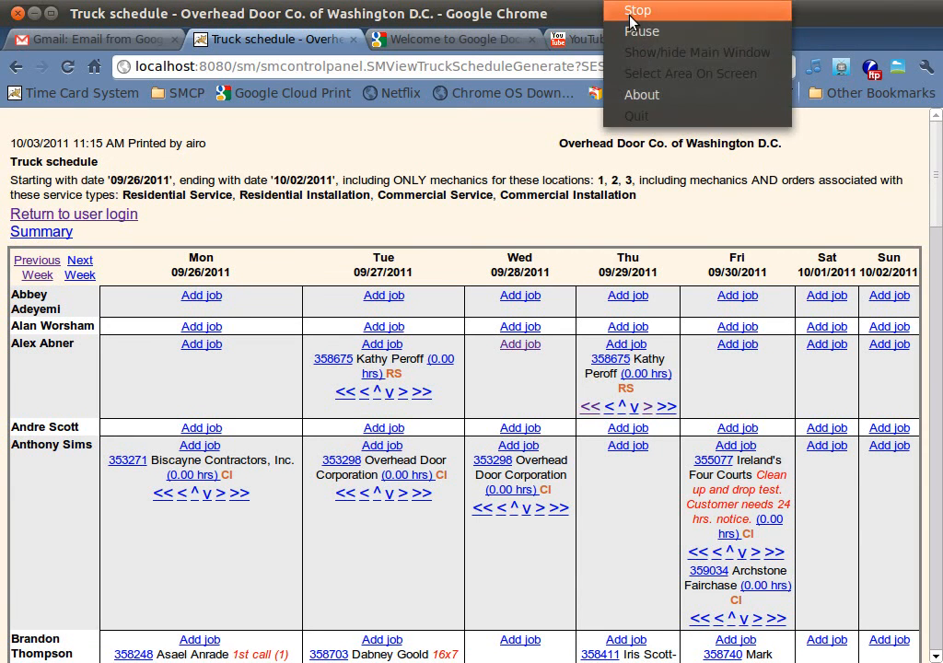